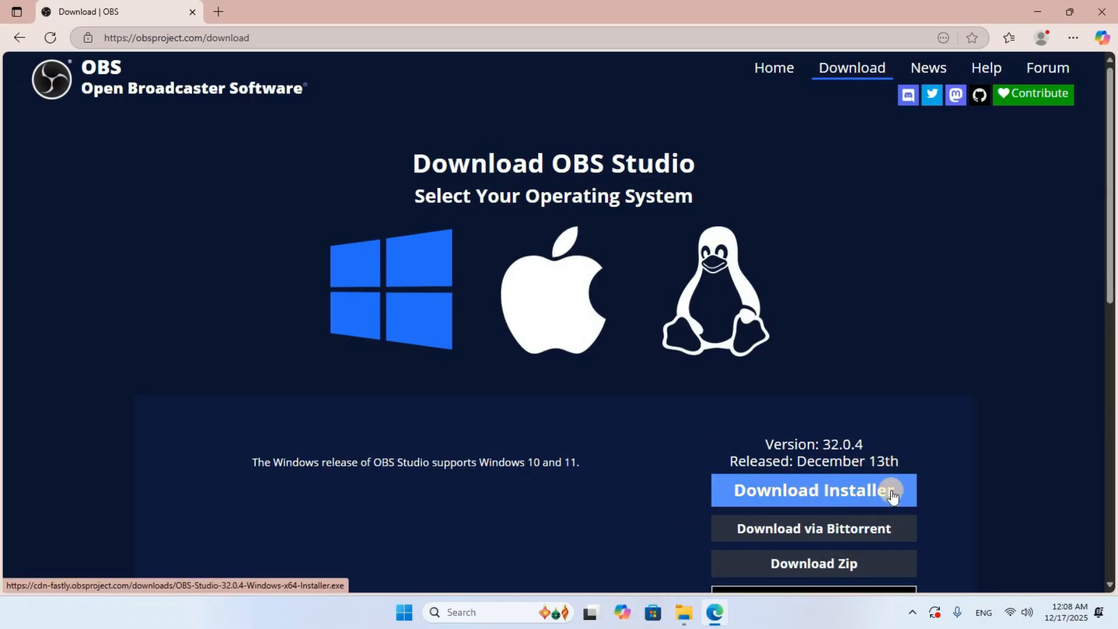
- Download the Windows installer for OBS Studio 32.0.4 and close the browser
left_click(819, 486)
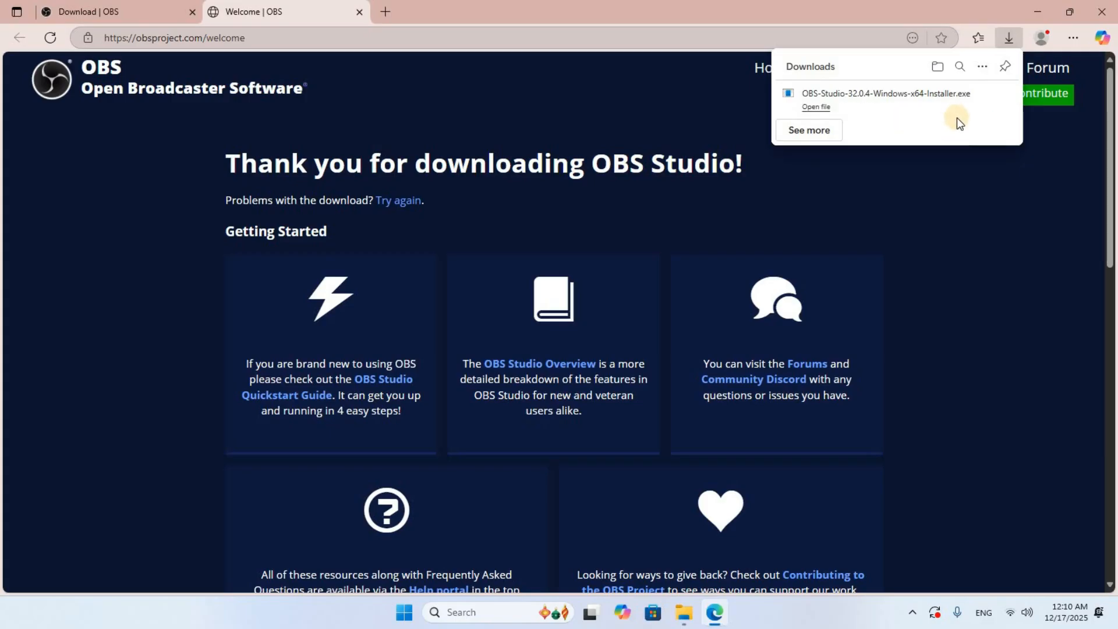
left_click(1093, 17)
left_click(1093, 18)
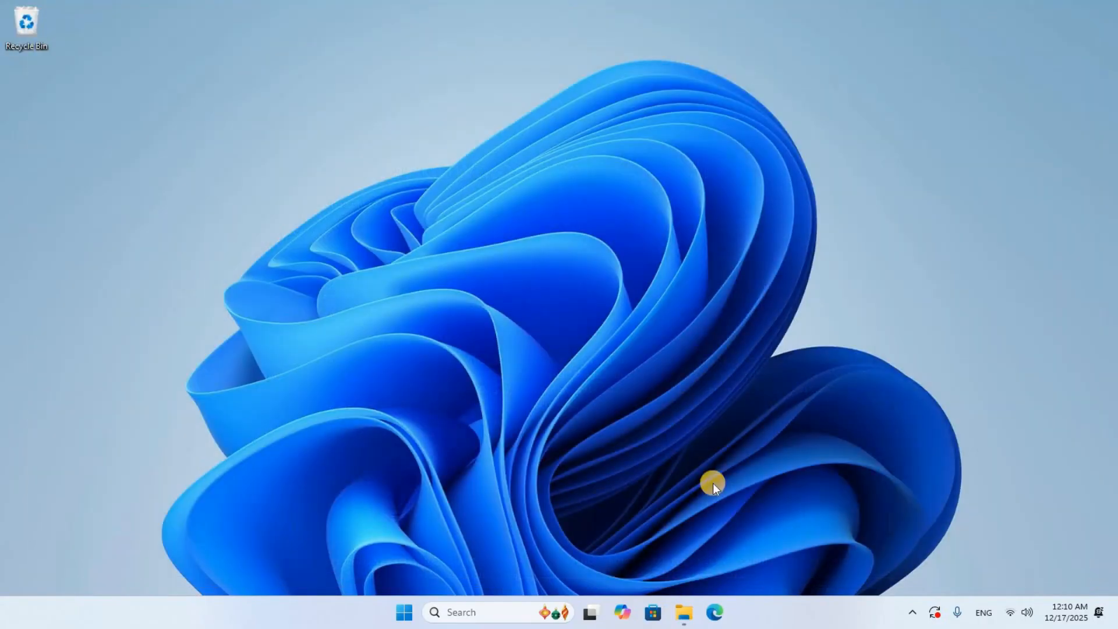
- Switch to File Explorer, run the OBS-Studio-32.0.4-Windows-x64-Installer file from Downloads as administrator, and minimize the folder window
left_click(684, 612)
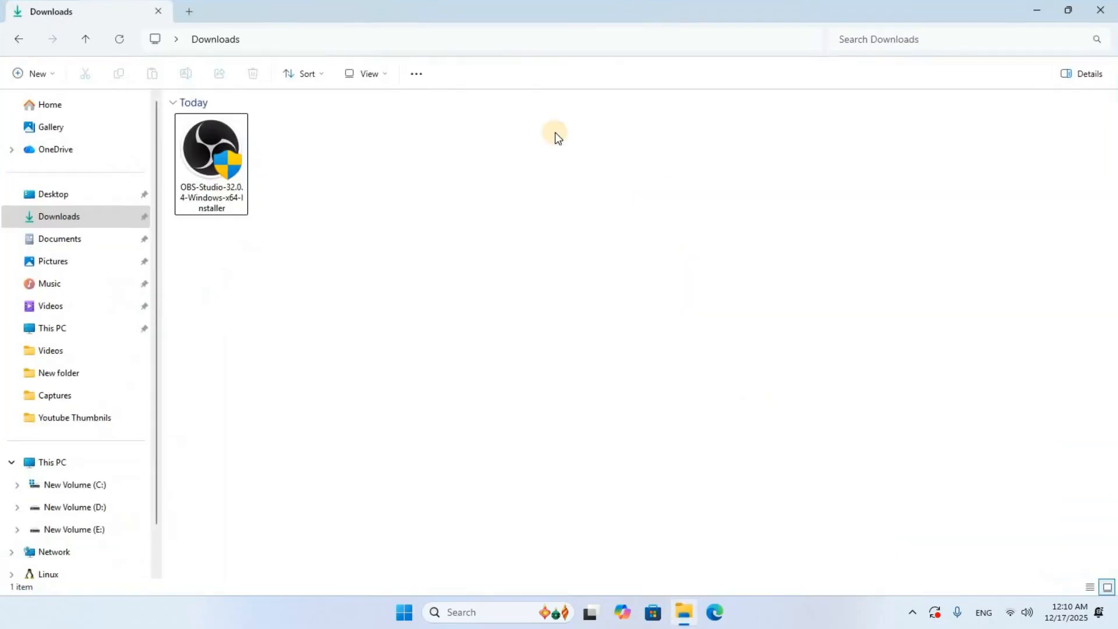
left_click(238, 163)
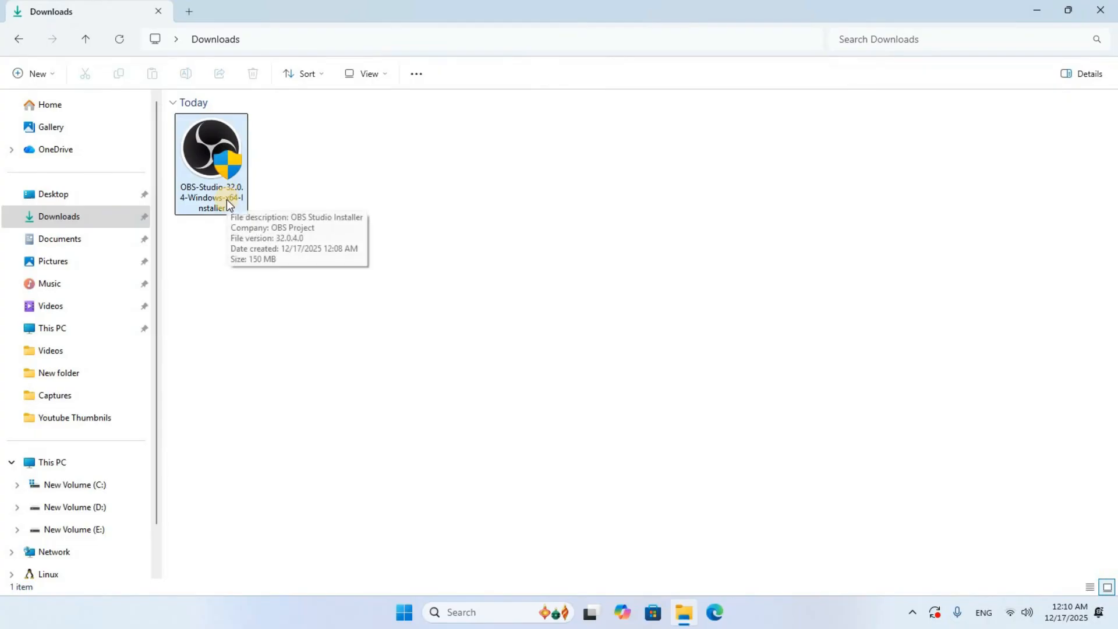
right_click(224, 149)
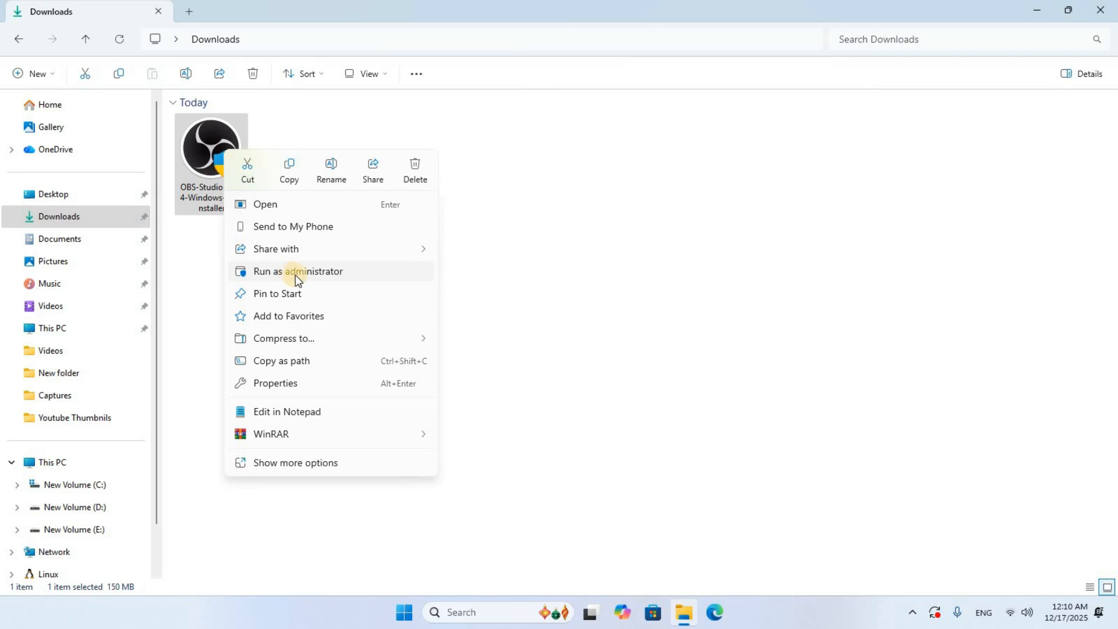
left_click(344, 273)
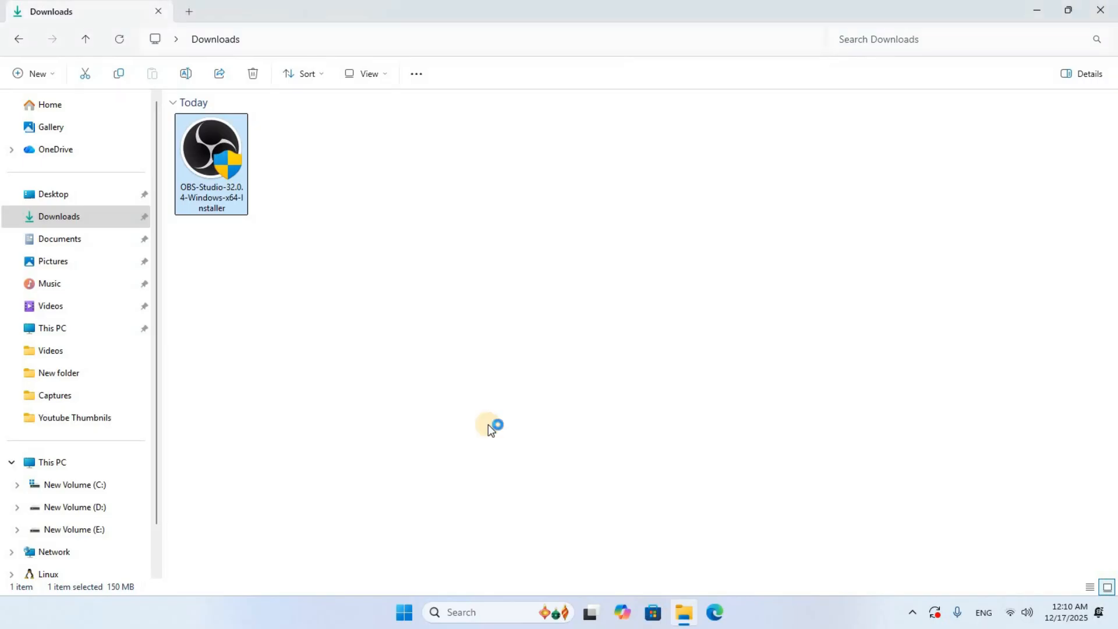
left_click(1042, 6)
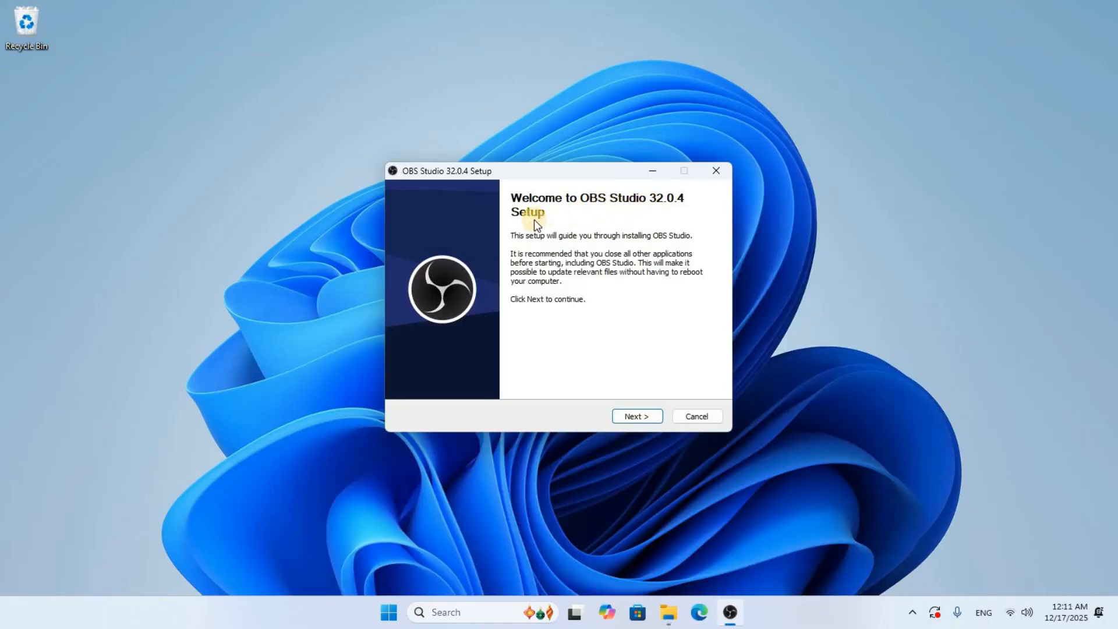
- Install OBS Studio in C:\Program Files\obs-studio and finish the setup with Launch OBS Studio 32.0.4 enabled
left_click(636, 417)
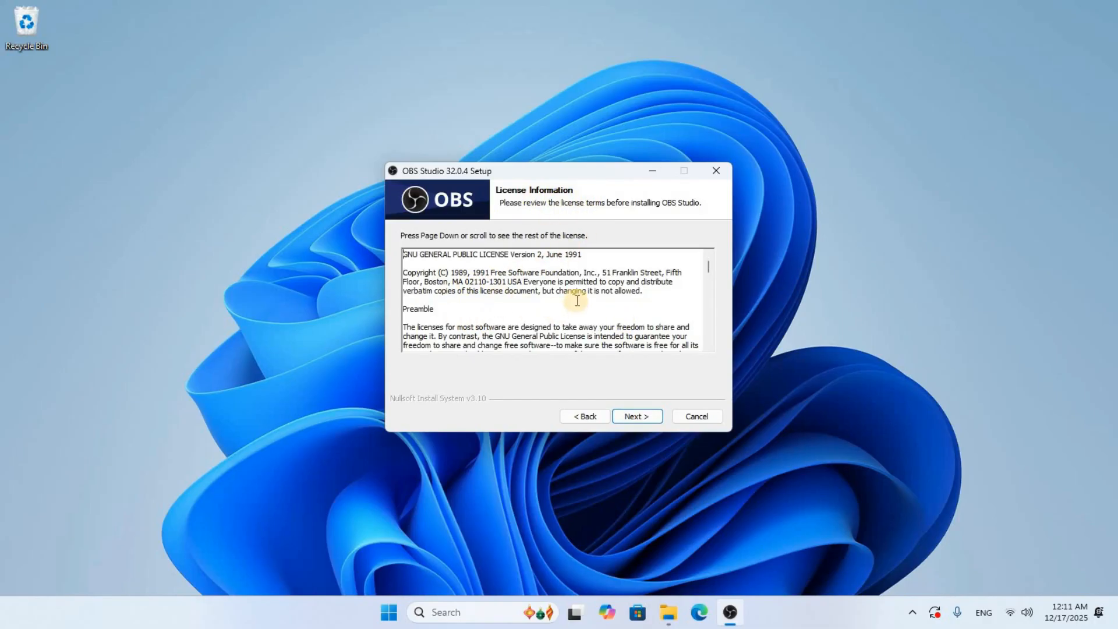
scroll(577, 300, "down", 10)
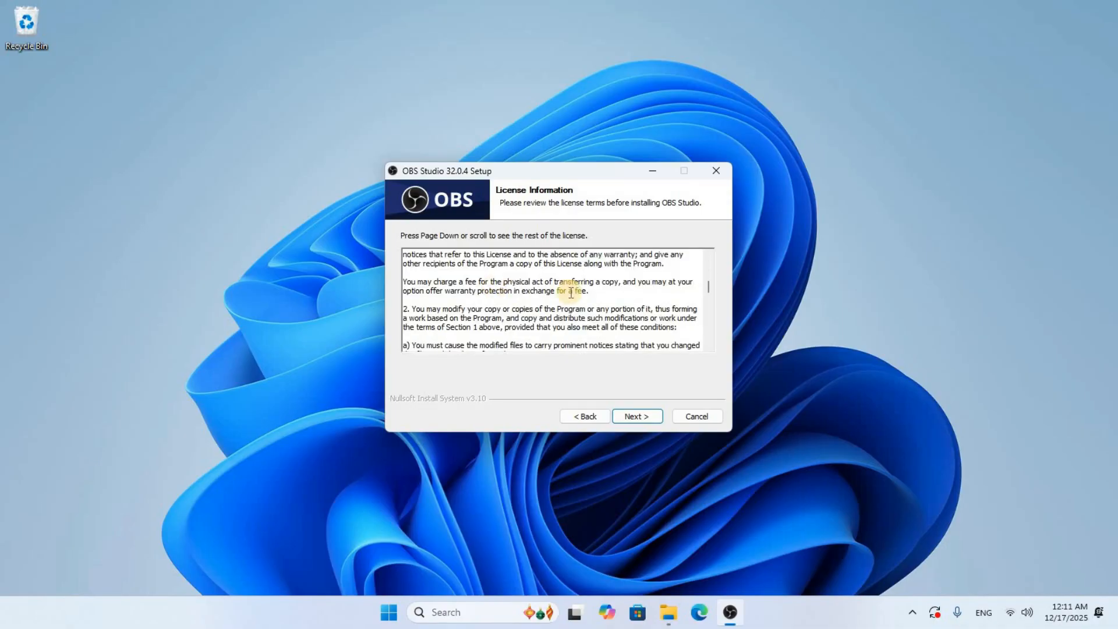
left_click(649, 415)
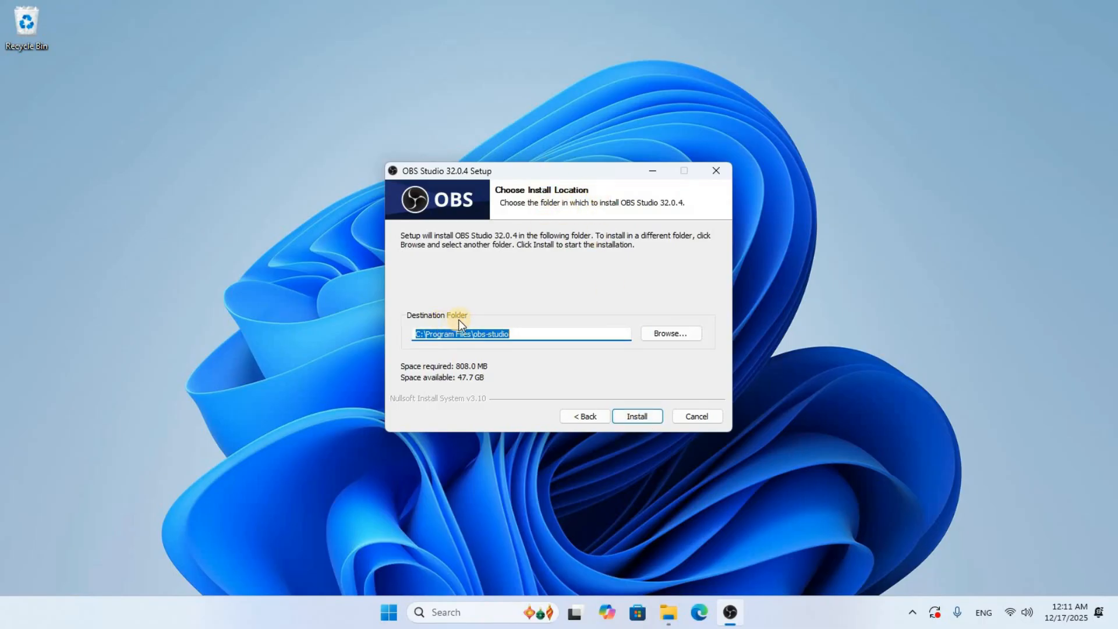
left_click(521, 330)
left_click(631, 416)
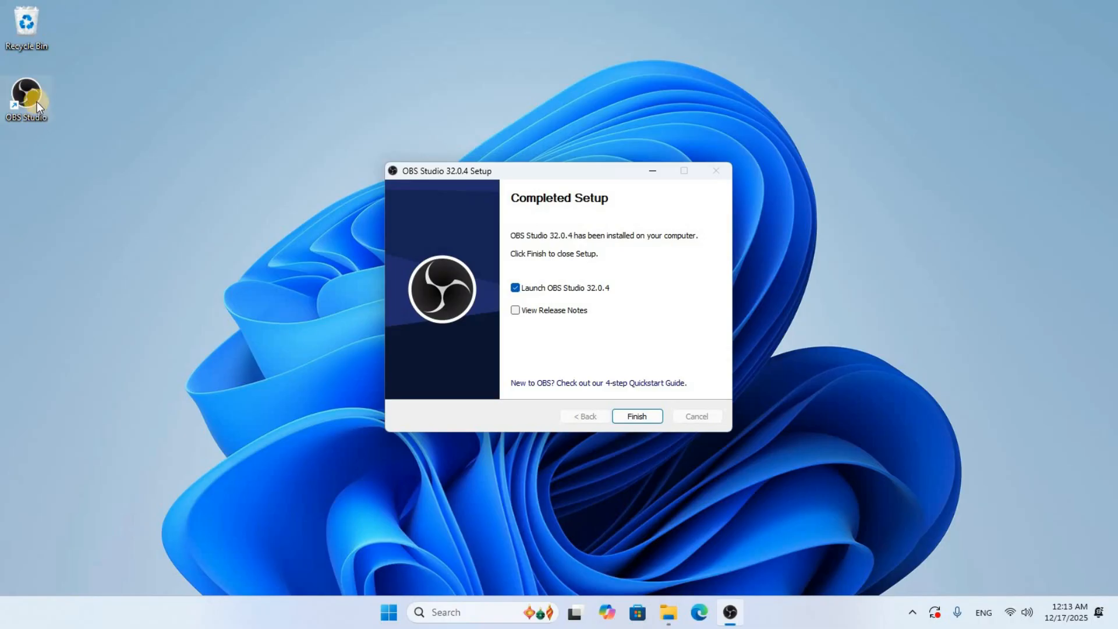
left_click(654, 417)
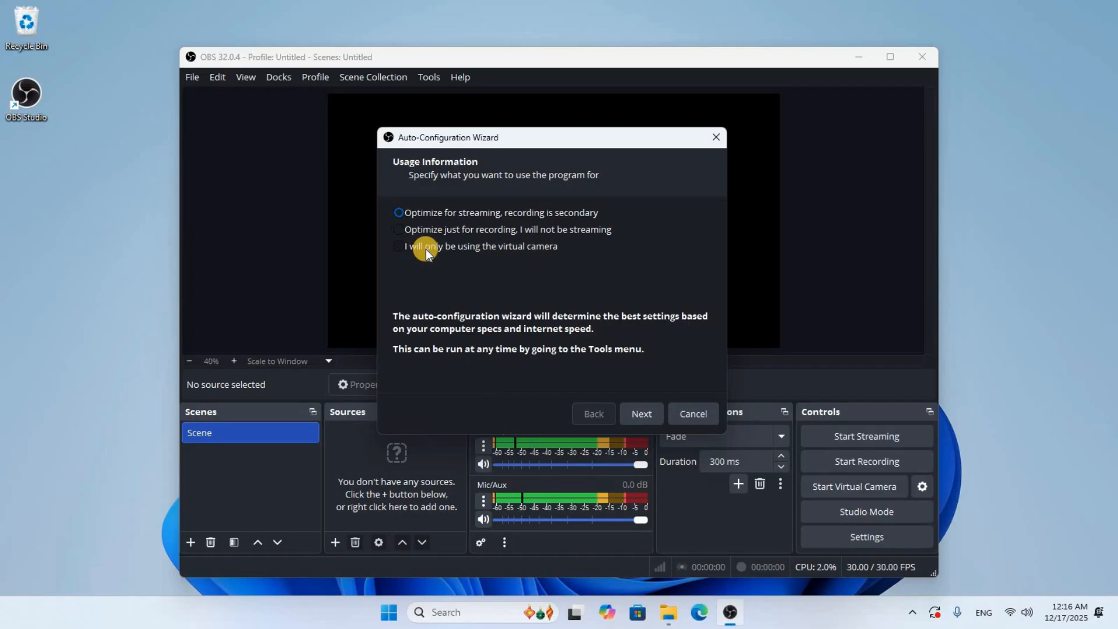
- Auto-configure OBS for recording only, with the Display 1 (1600x900) base resolution and 30 FPS, and apply the settings
left_click(401, 232)
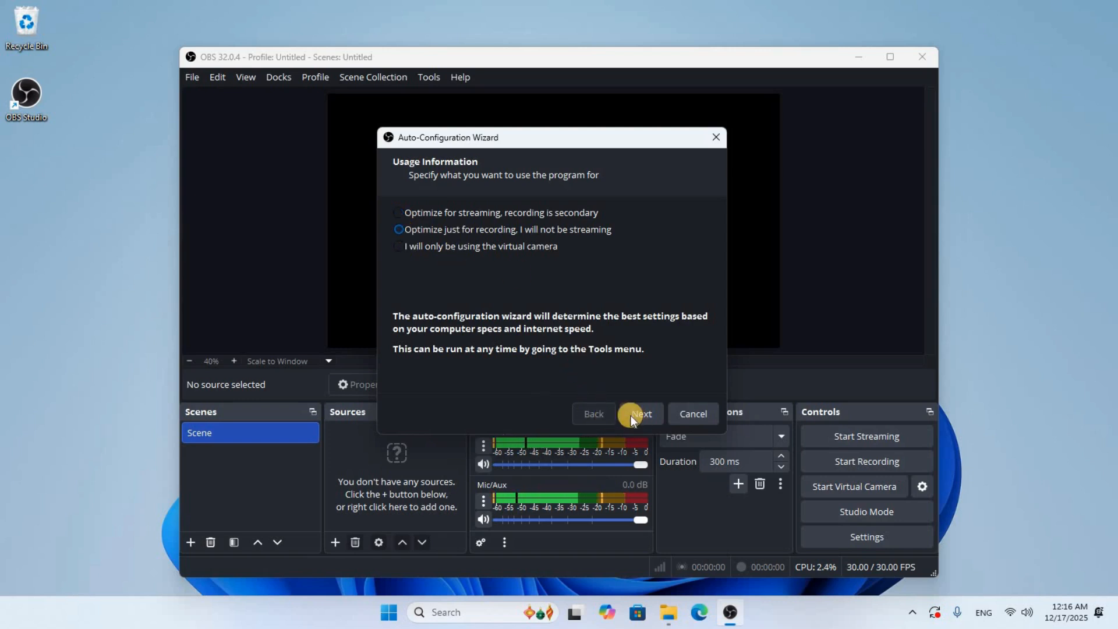
left_click(647, 412)
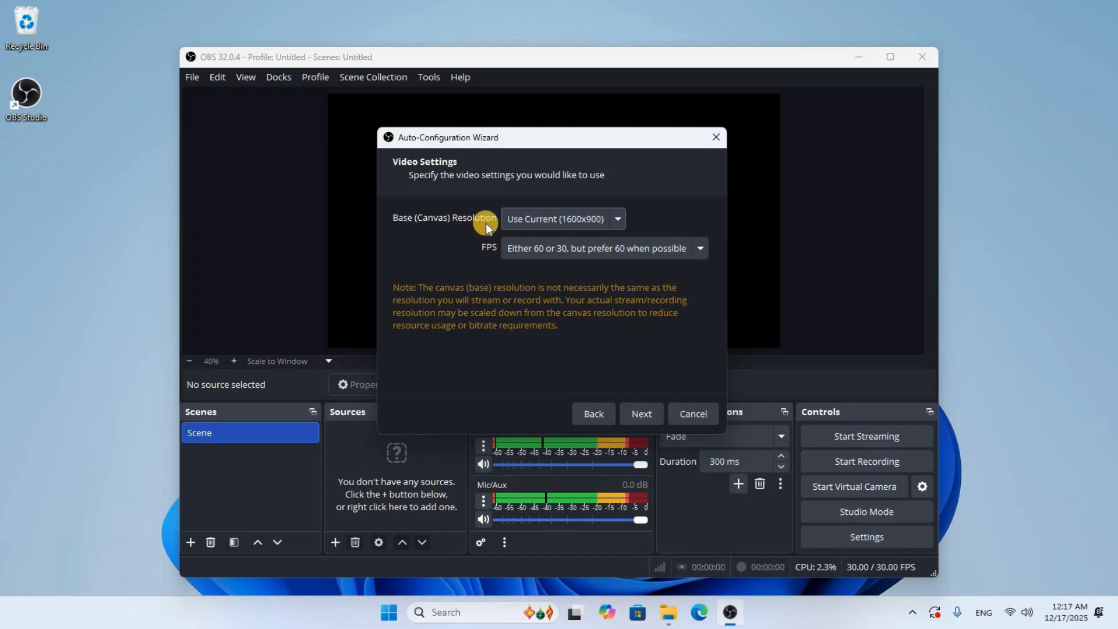
left_click(623, 222)
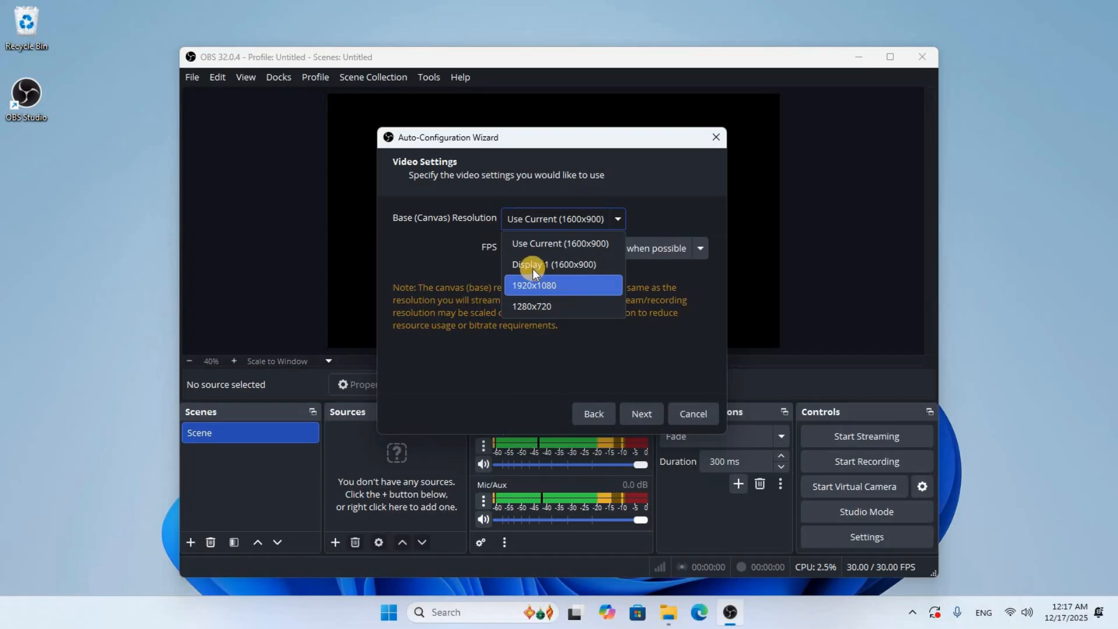
left_click(562, 268)
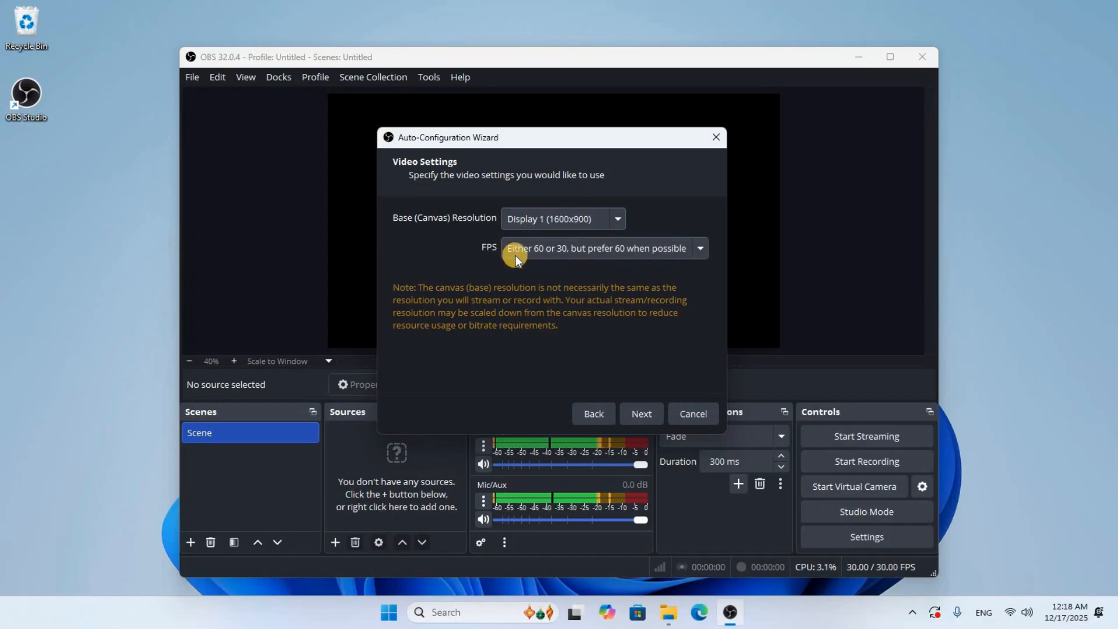
left_click(708, 249)
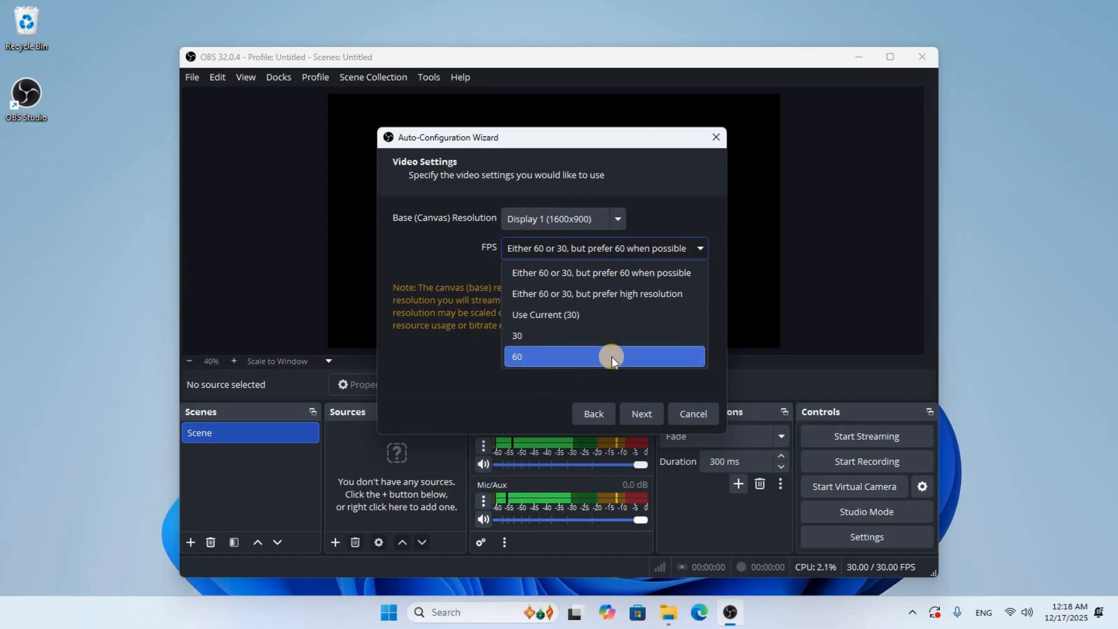
left_click(554, 338)
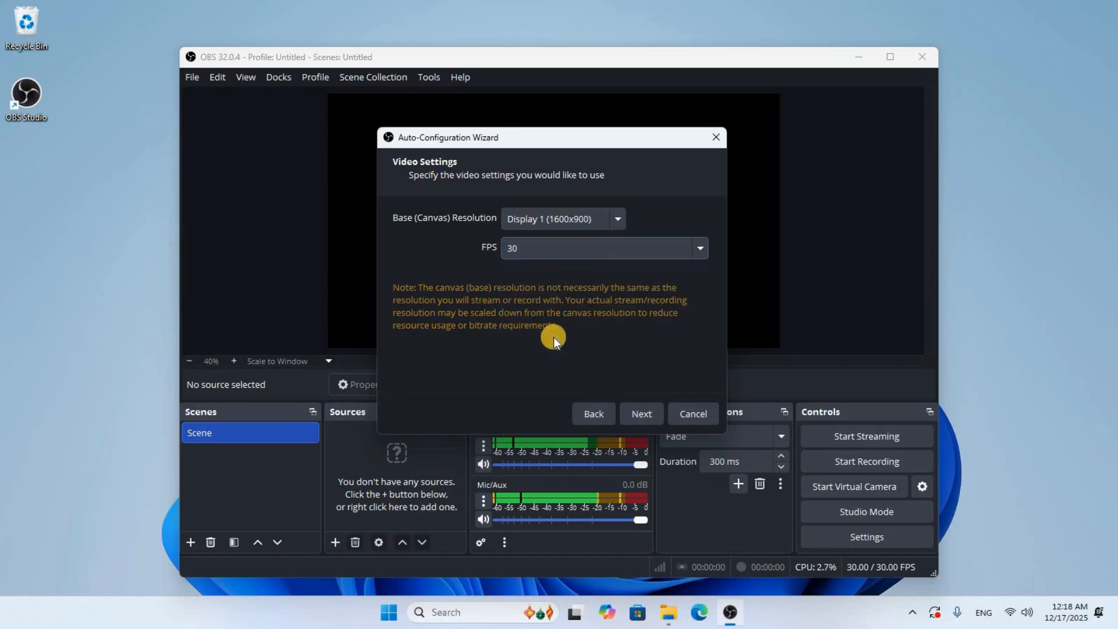
left_click(642, 414)
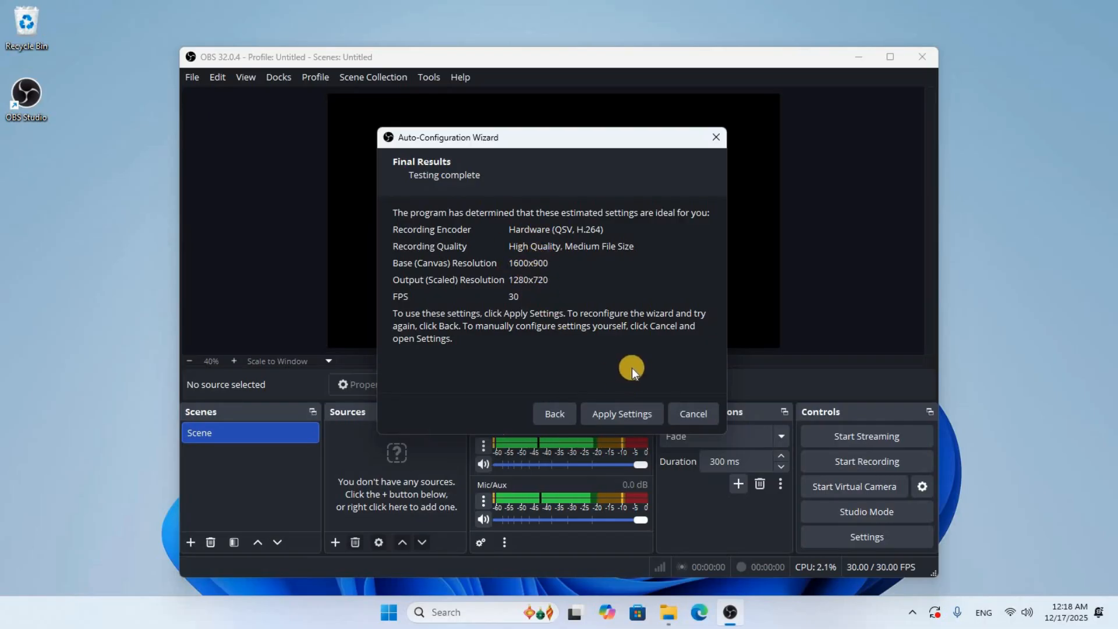
left_click(637, 418)
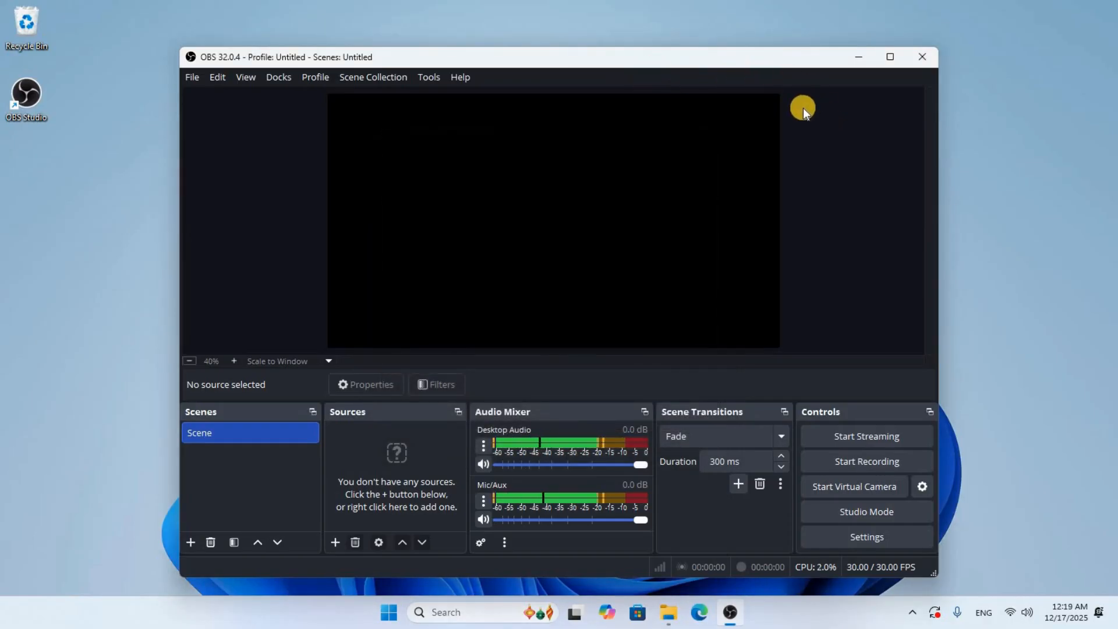
- Maximize the OBS window and rename the existing scene as Chary
left_click(889, 56)
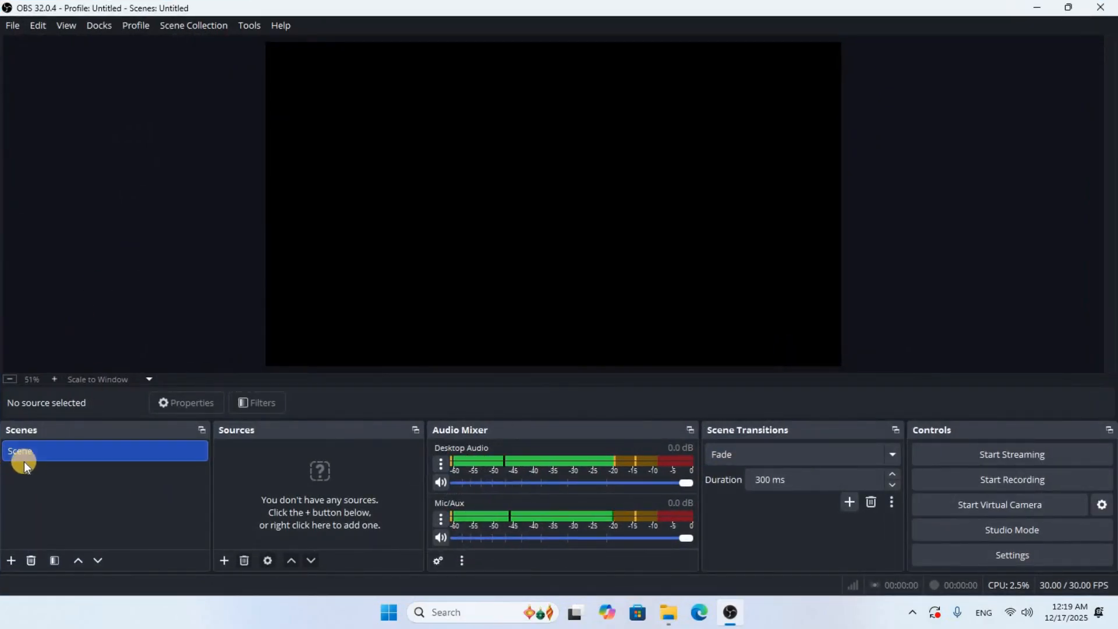
right_click(73, 456)
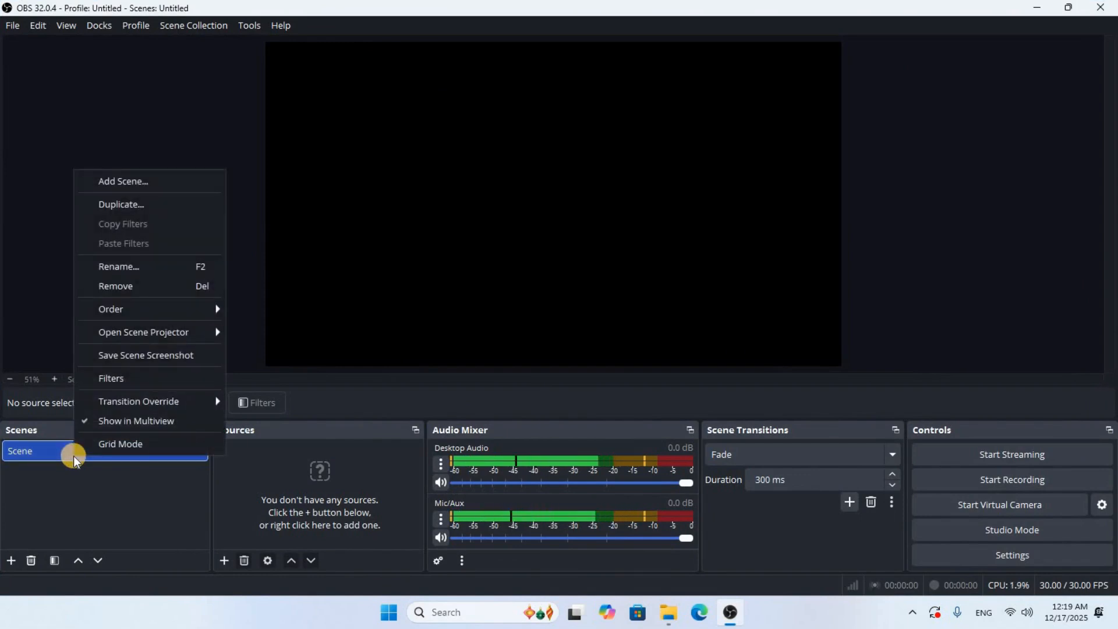
left_click(148, 266)
key("BackSpace")
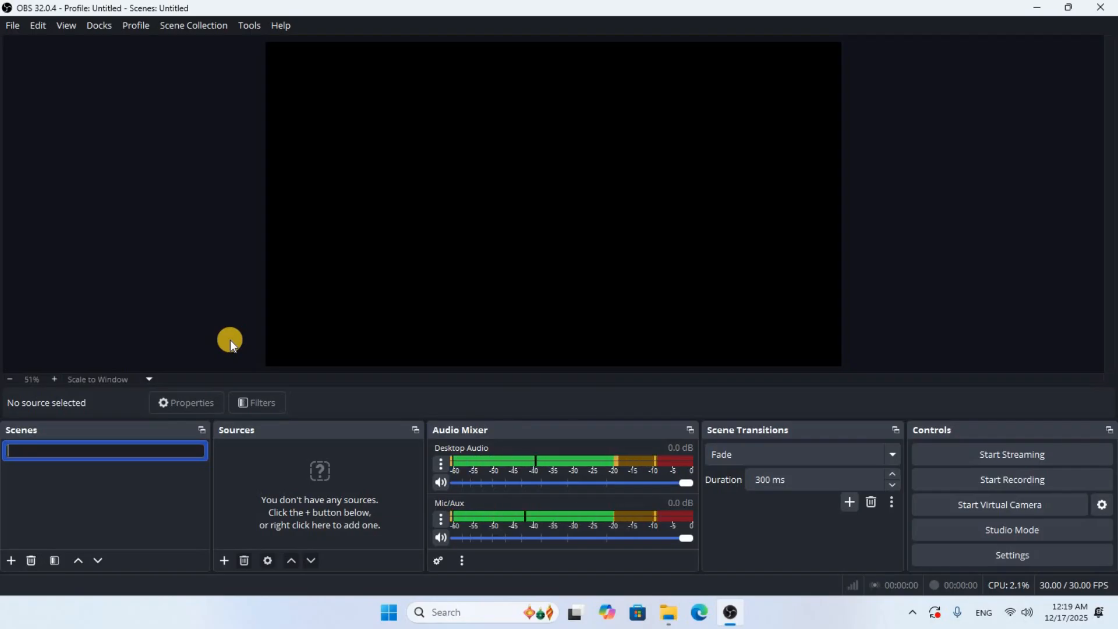
type("Chary")
key("Return")
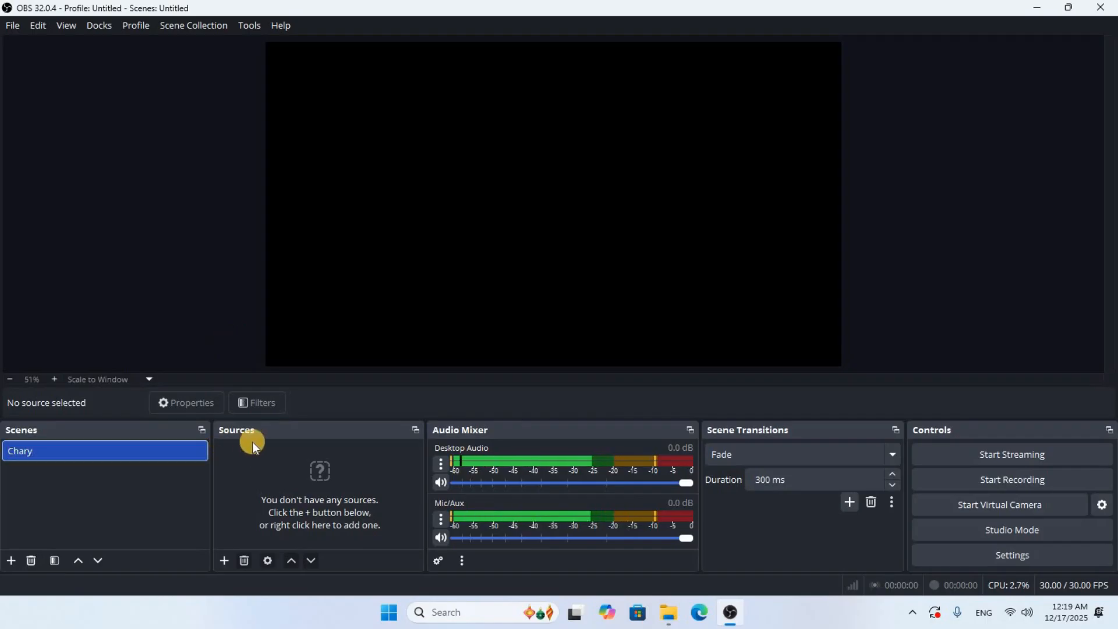
- Add a new visible Display Capture source named obs to the scene
left_click(224, 562)
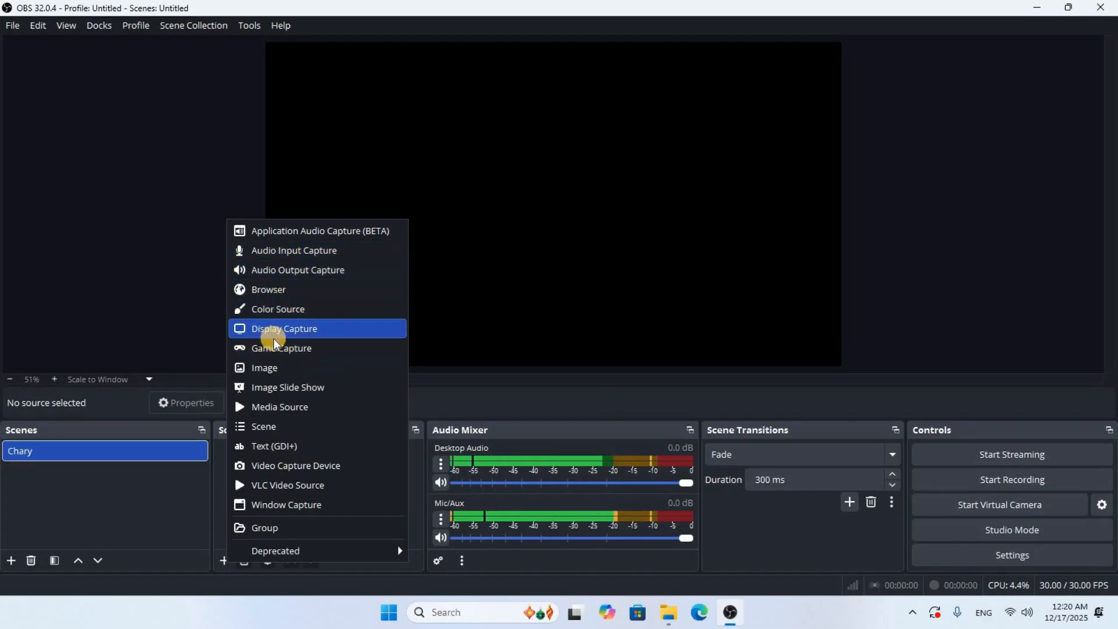
left_click(302, 331)
key("BackSpace")
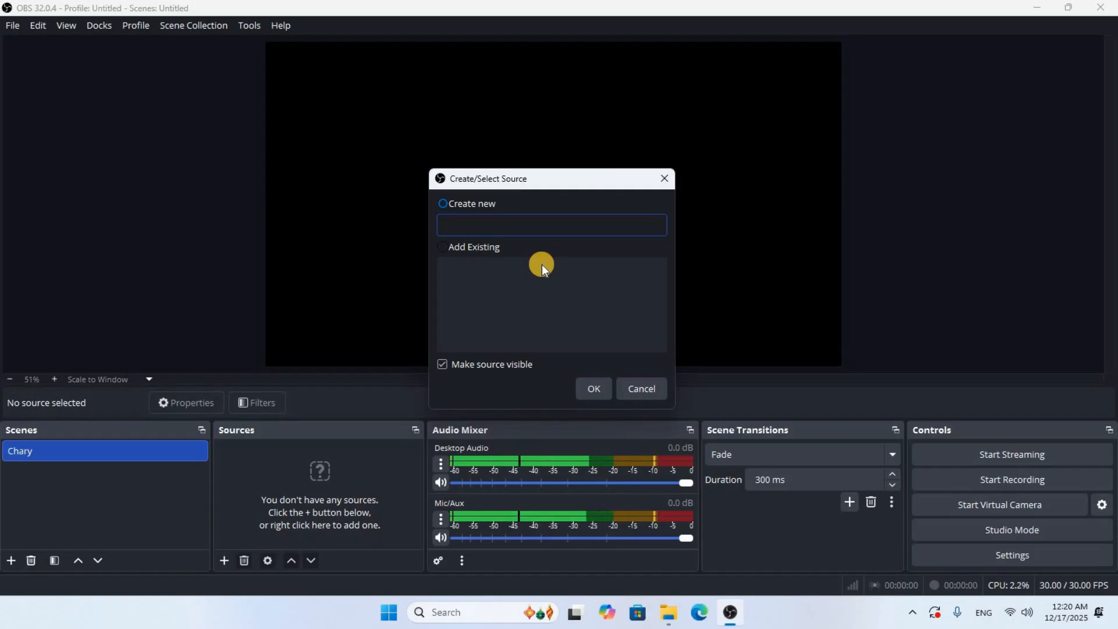
type("obs")
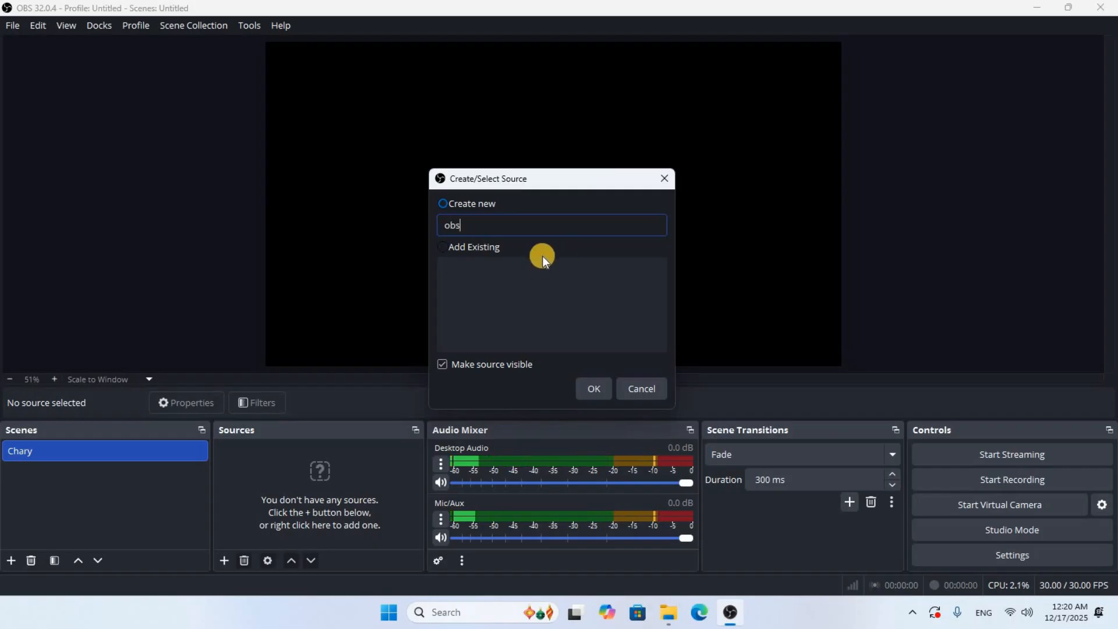
left_click(587, 387)
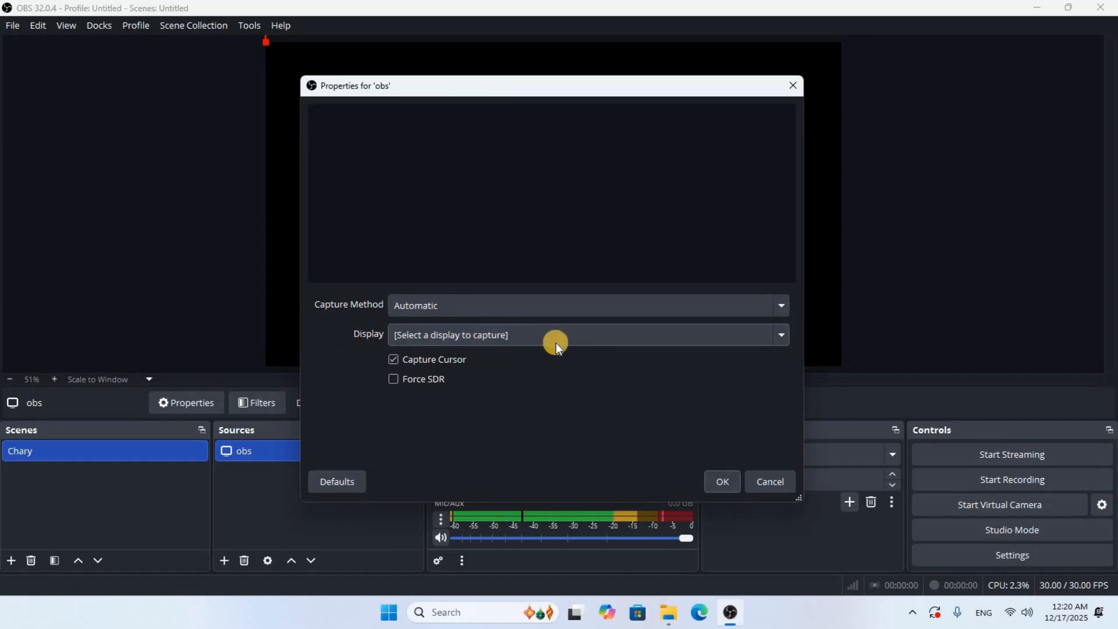
- Set the obs source to capture the MSI MP225: 1600x900 primary monitor and accept its properties
left_click(784, 341)
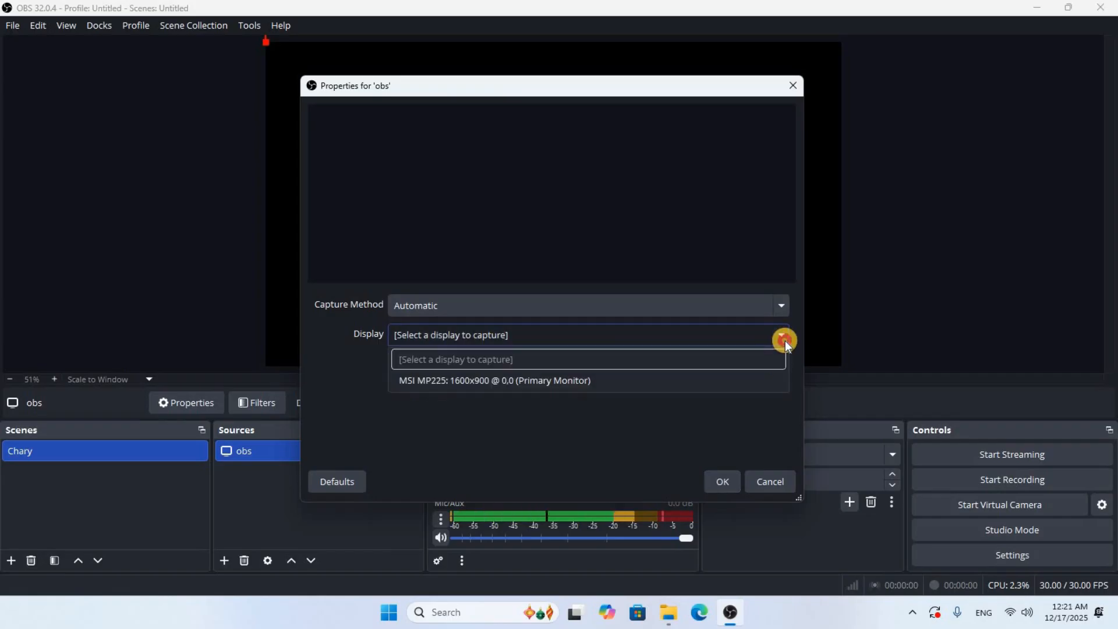
left_click(785, 340)
left_click(785, 340)
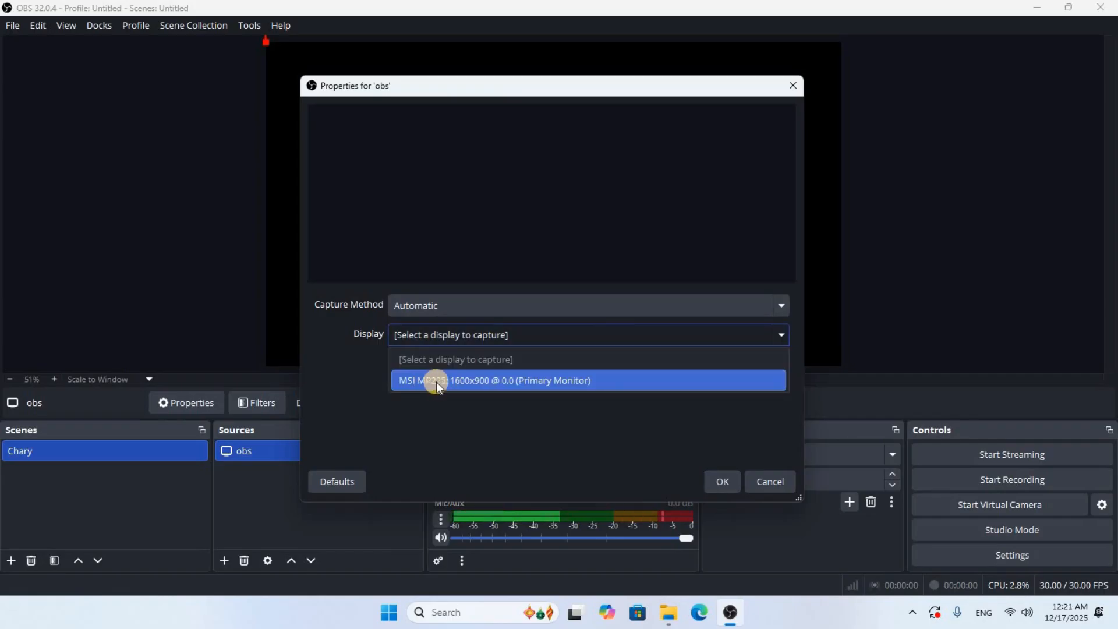
left_click(446, 380)
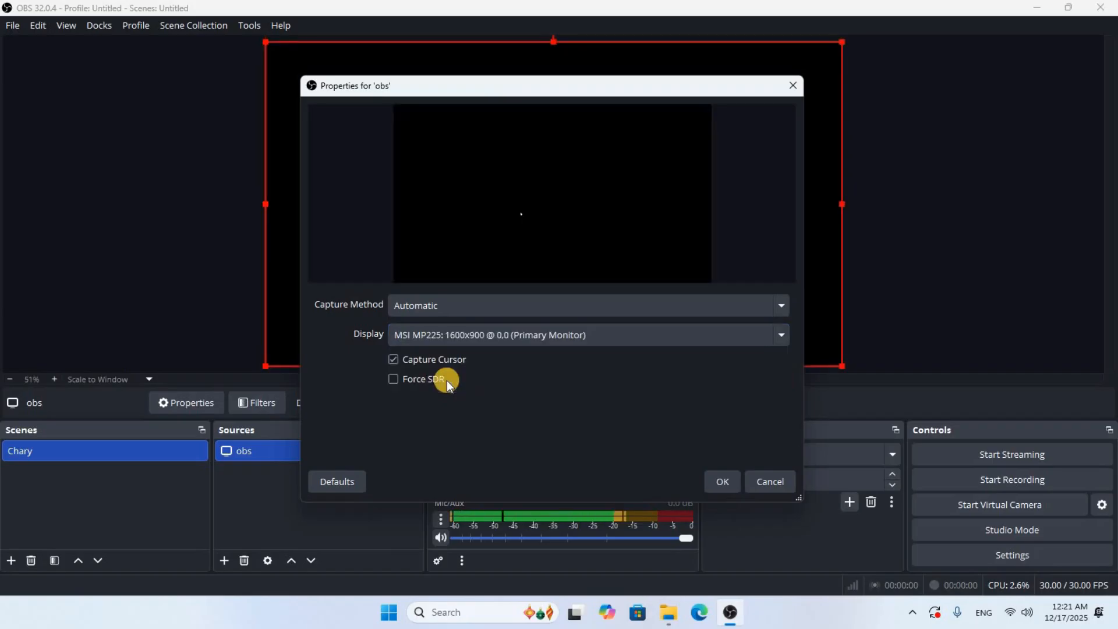
left_click(721, 482)
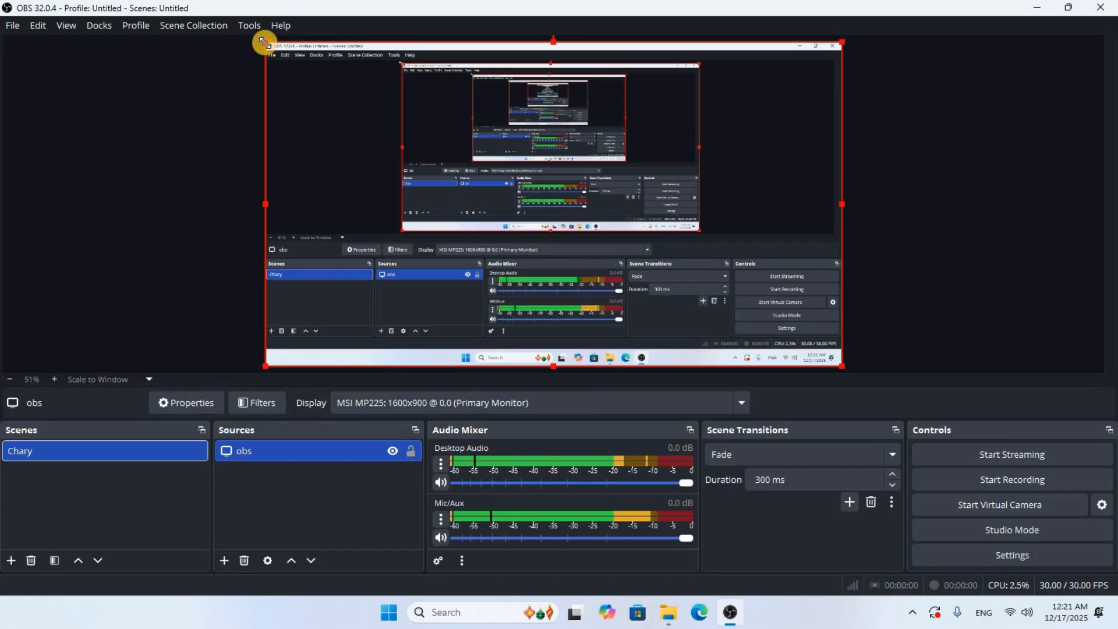
- Shrink the display capture toward the canvas's lower-right corner and resize it back to fill the whole canvas
left_click_drag(264, 42, 646, 221)
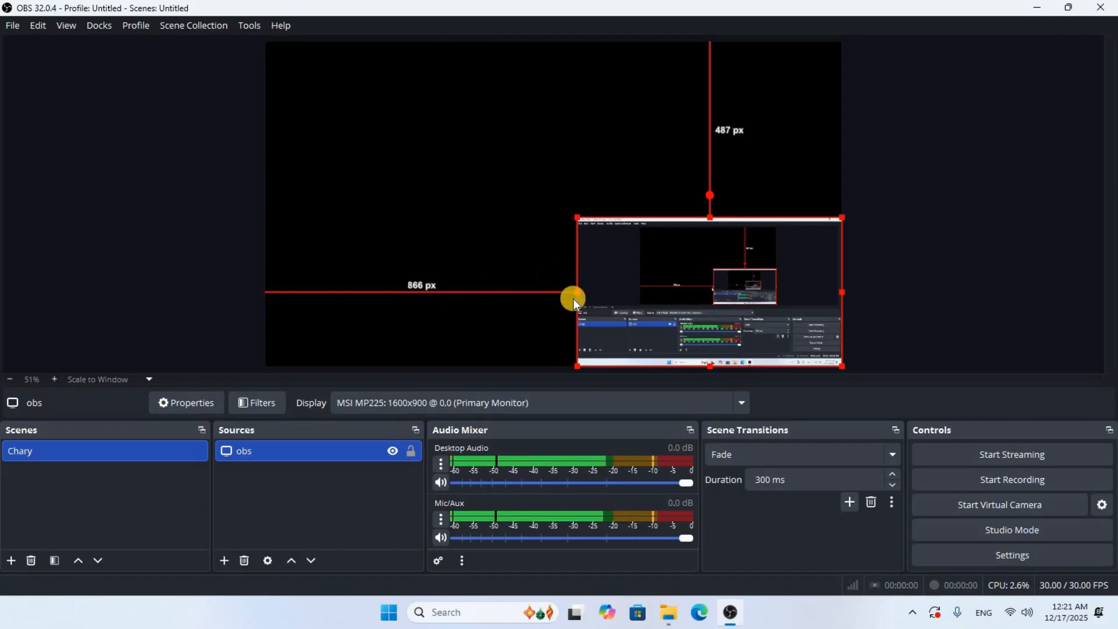
left_click_drag(577, 217, 268, 366)
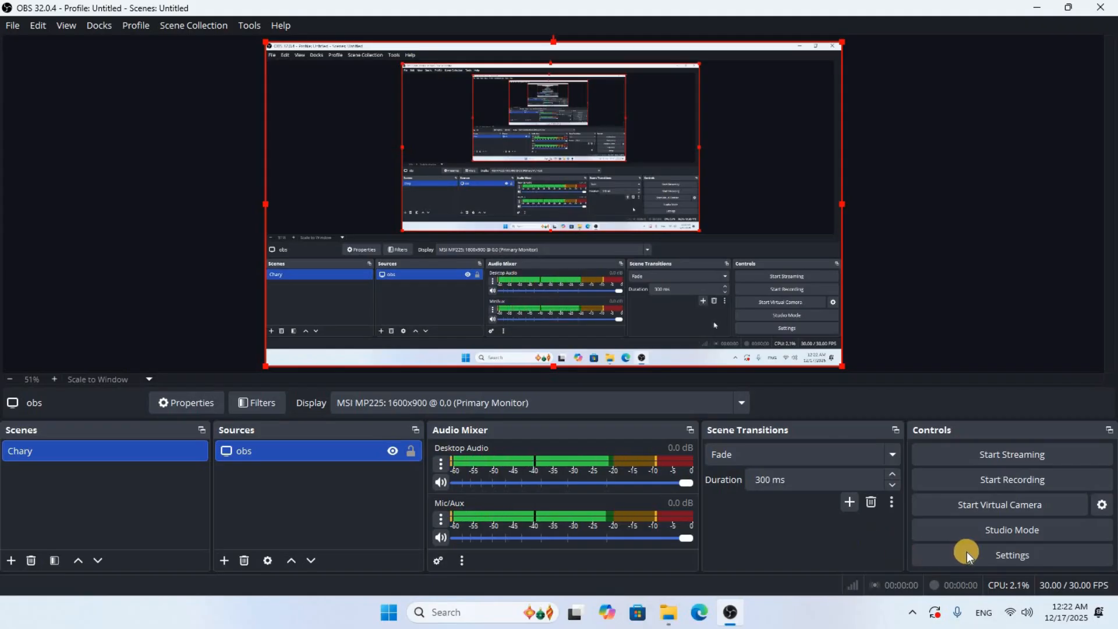
- Open the OBS settings and look through the Audio, Video and Stream options
left_click(1007, 553)
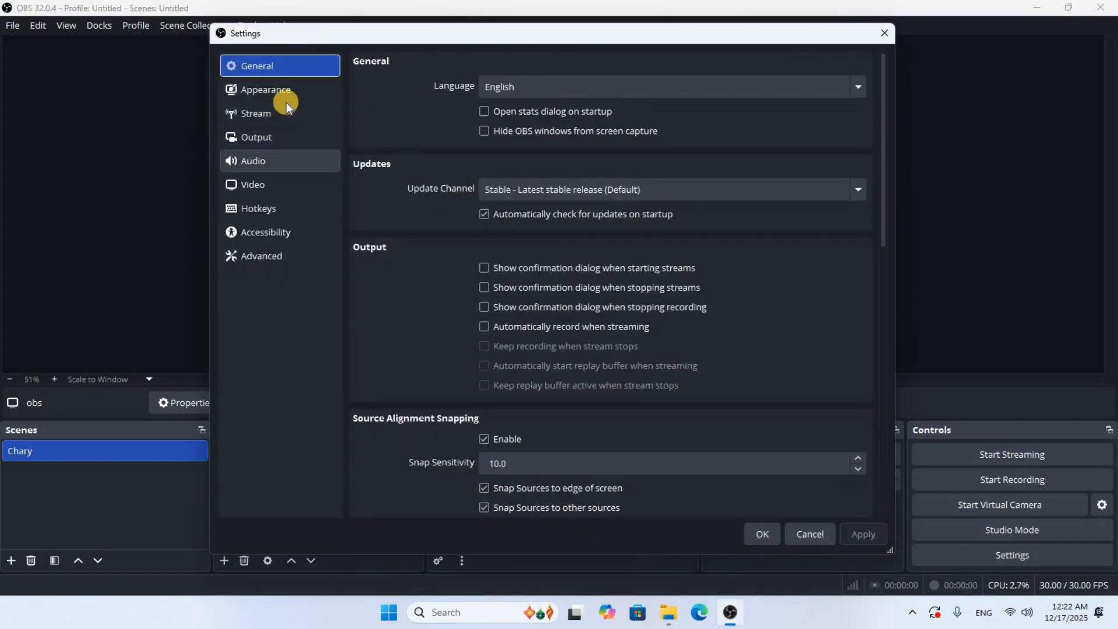
left_click(265, 164)
left_click(260, 188)
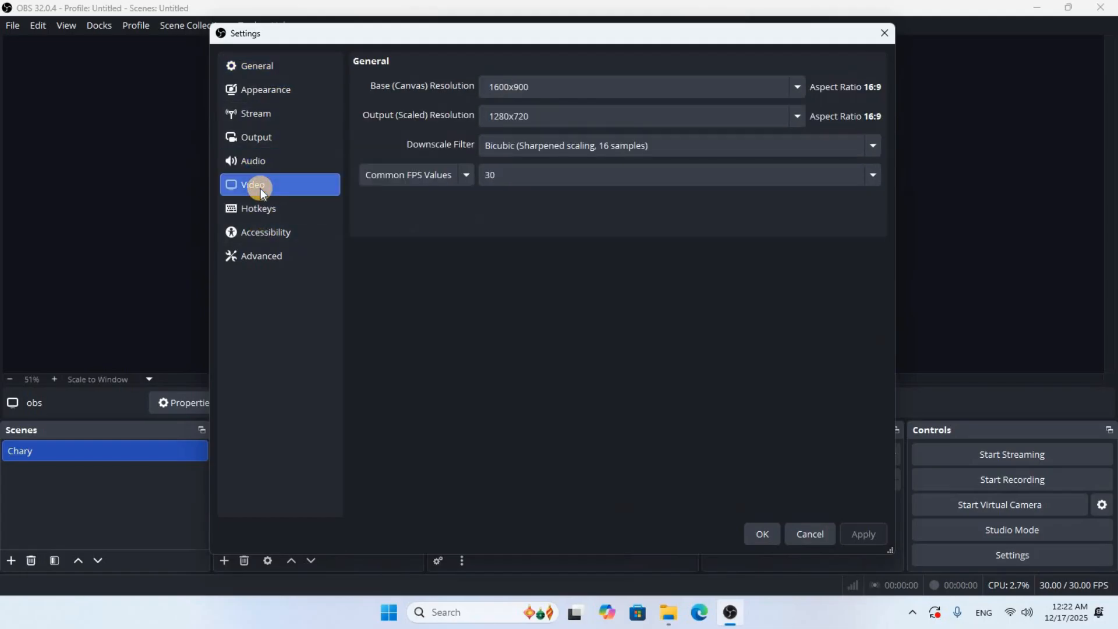
left_click(270, 113)
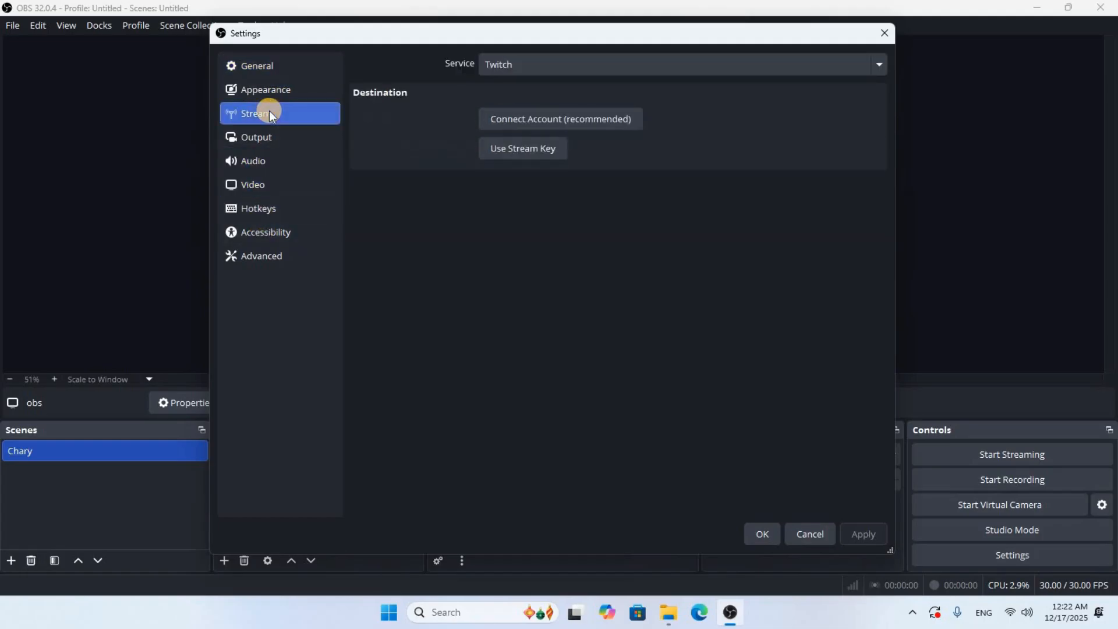